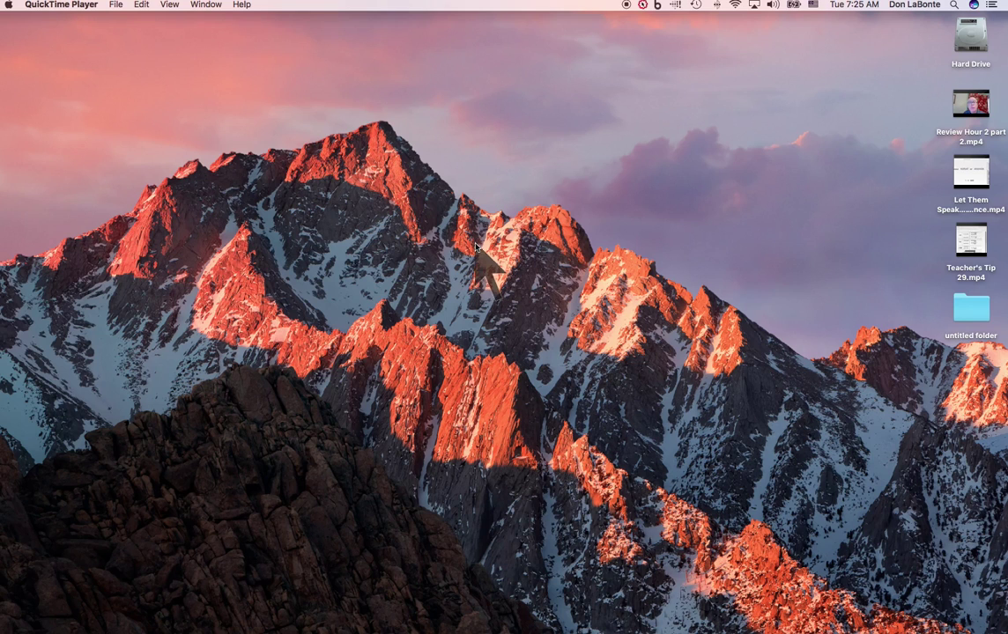
Step: Switch to Chrome, where Google results for 'you tube' are showing
key(super+Tab)
key(super+Tab)
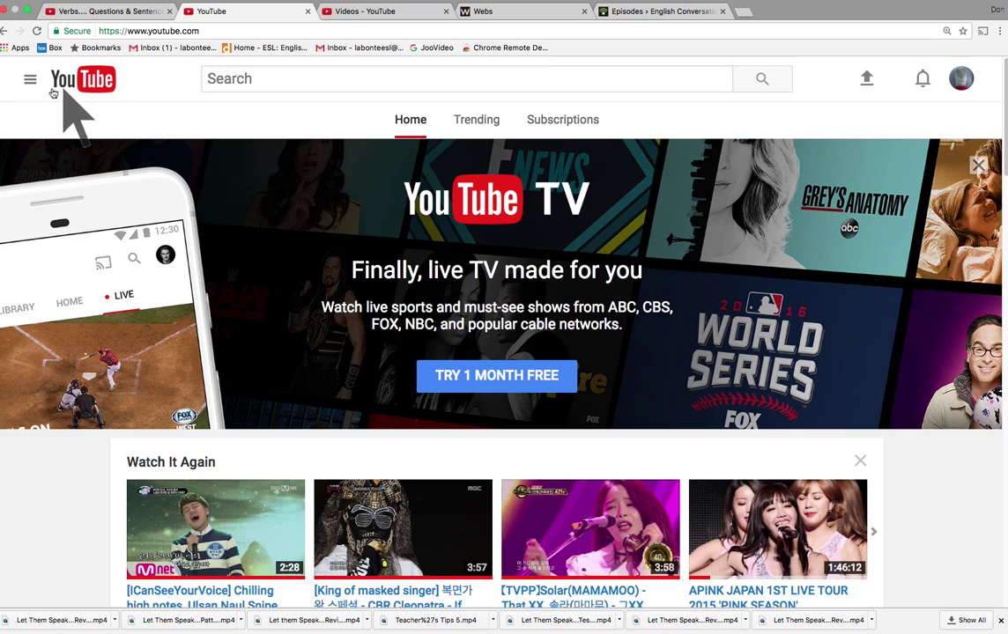
Step: Go via the guide menu and My channel to the Video Manager list of 452 uploads
click(30, 80)
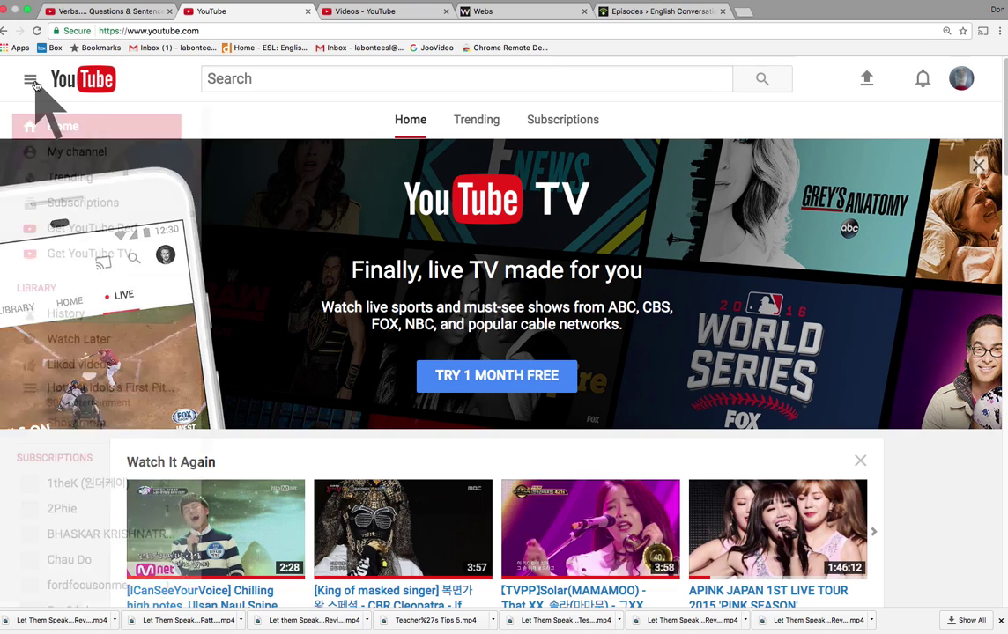
click(58, 158)
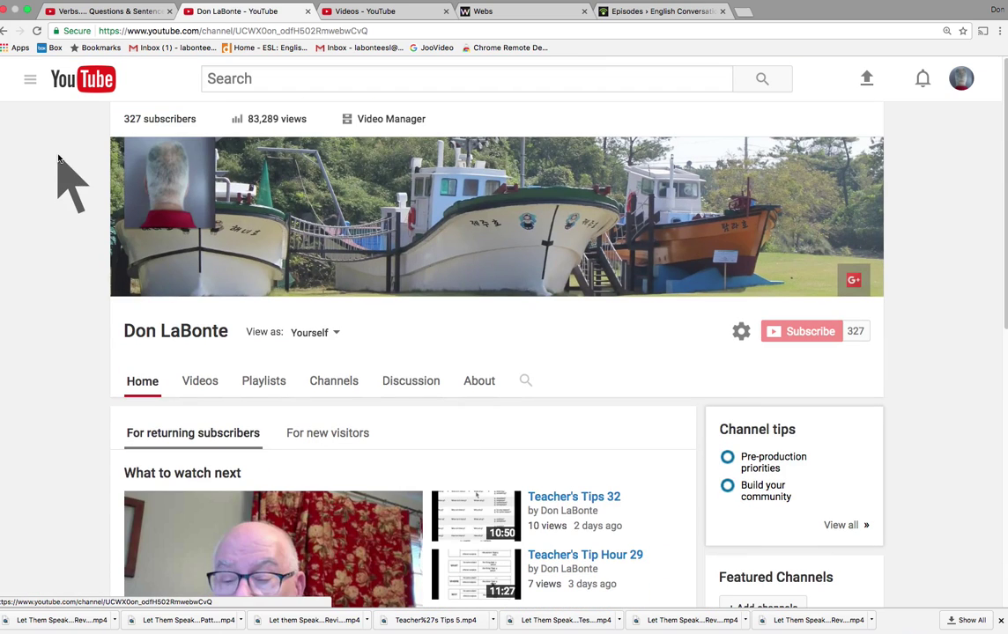
click(385, 123)
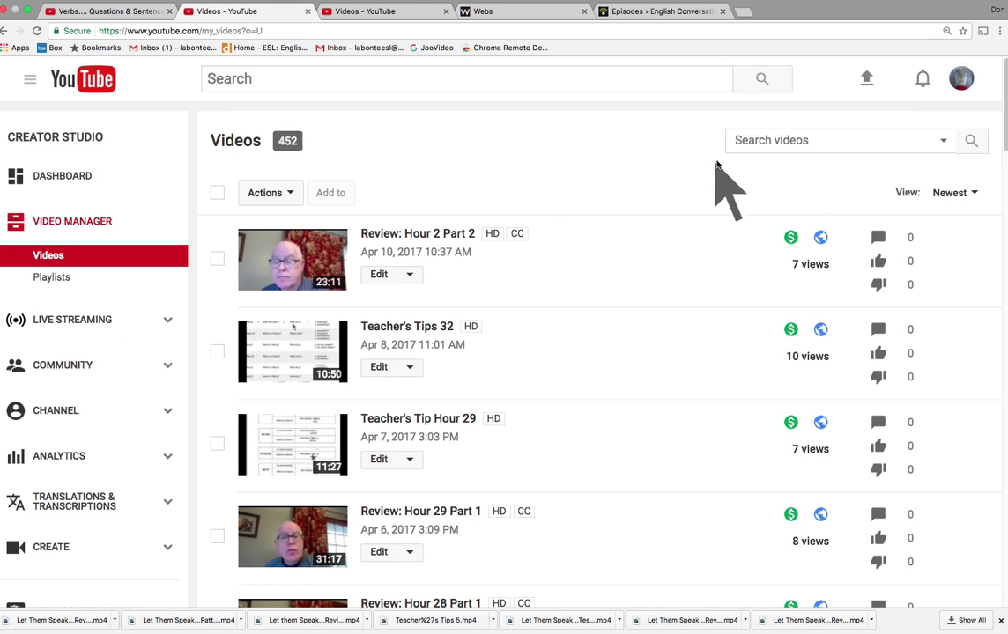
Step: Filter uploads to 'Patterns 7' and download 'Review: Hour 7 Part 1' as MP4
click(742, 142)
text(Patterns 7)
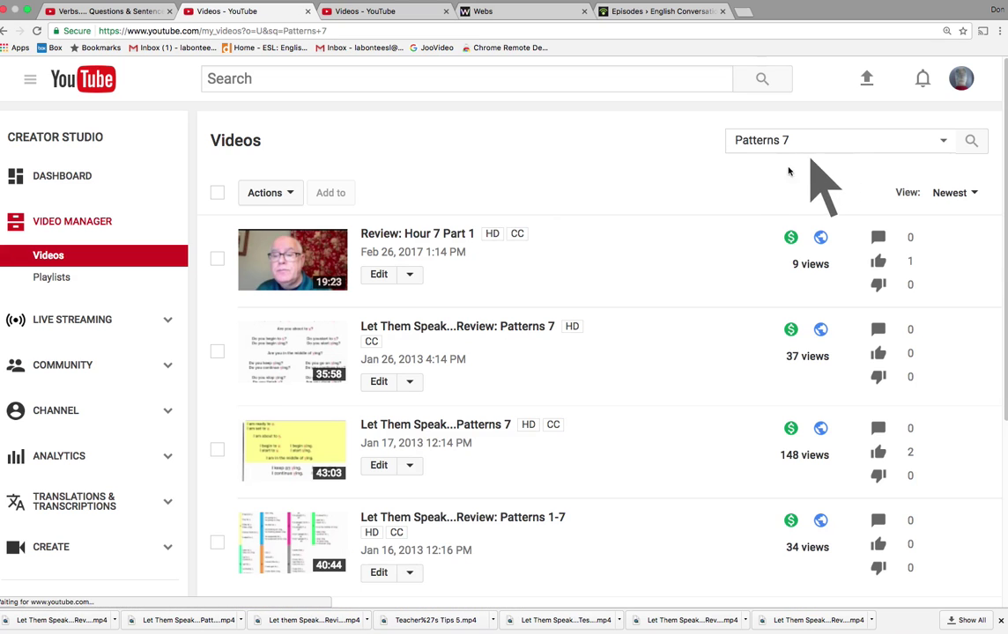
click(409, 276)
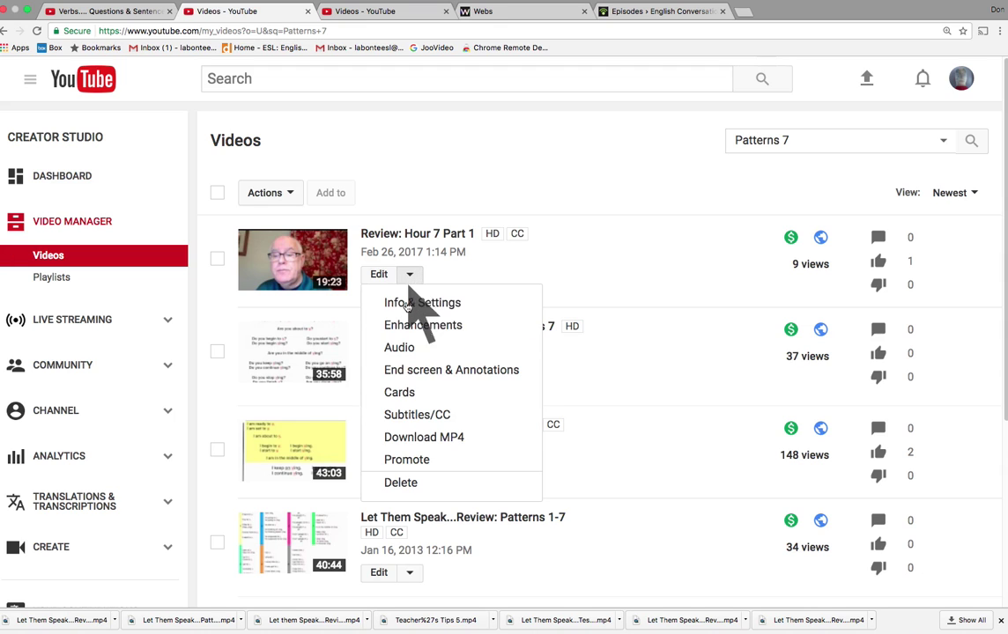
click(428, 440)
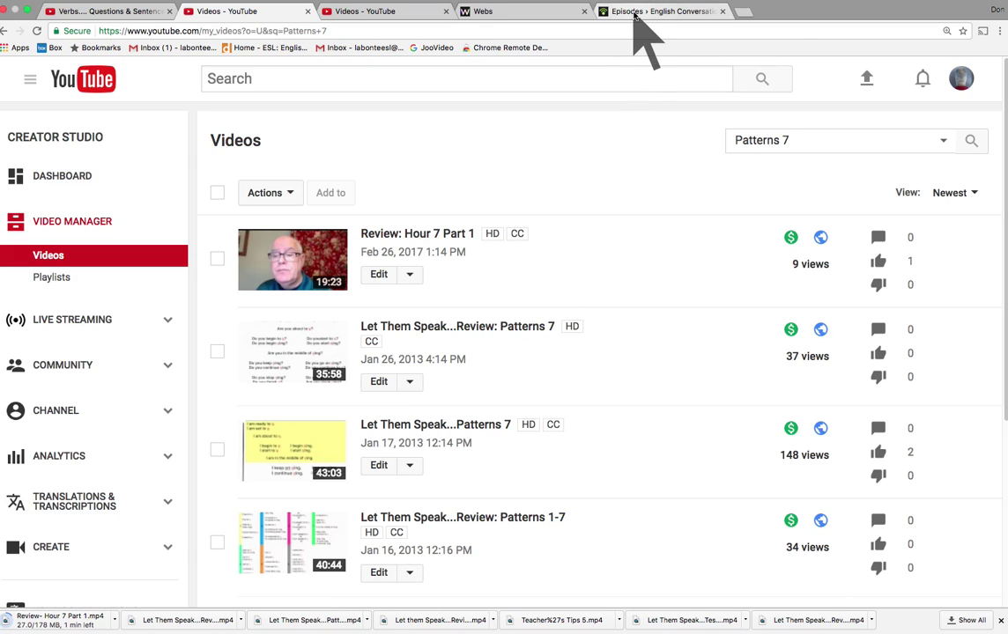
Step: Start a new episode from the Podbean Episodes tab's Publish New Episode page
click(633, 11)
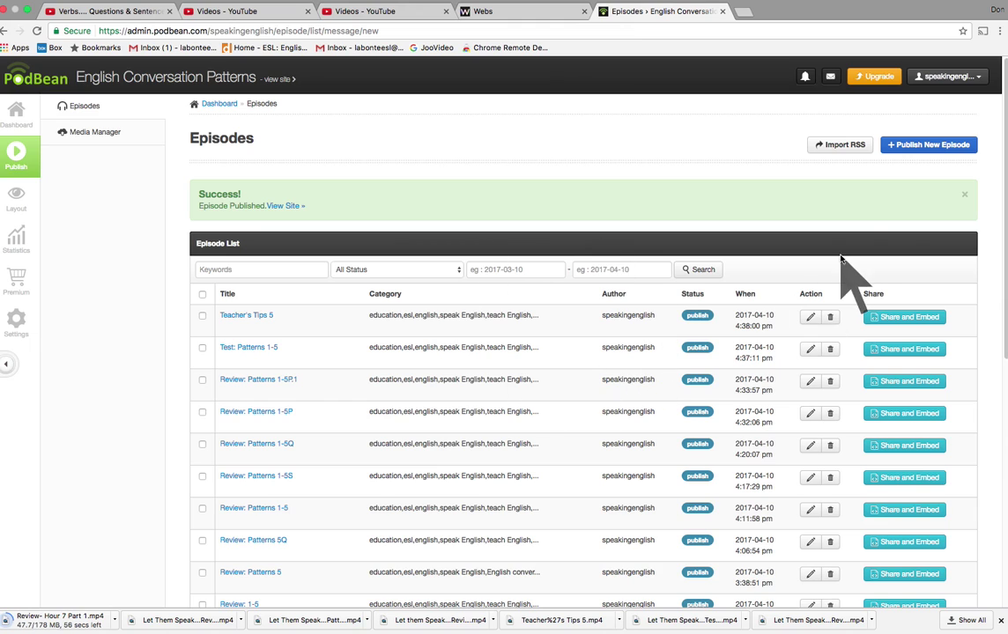
click(929, 144)
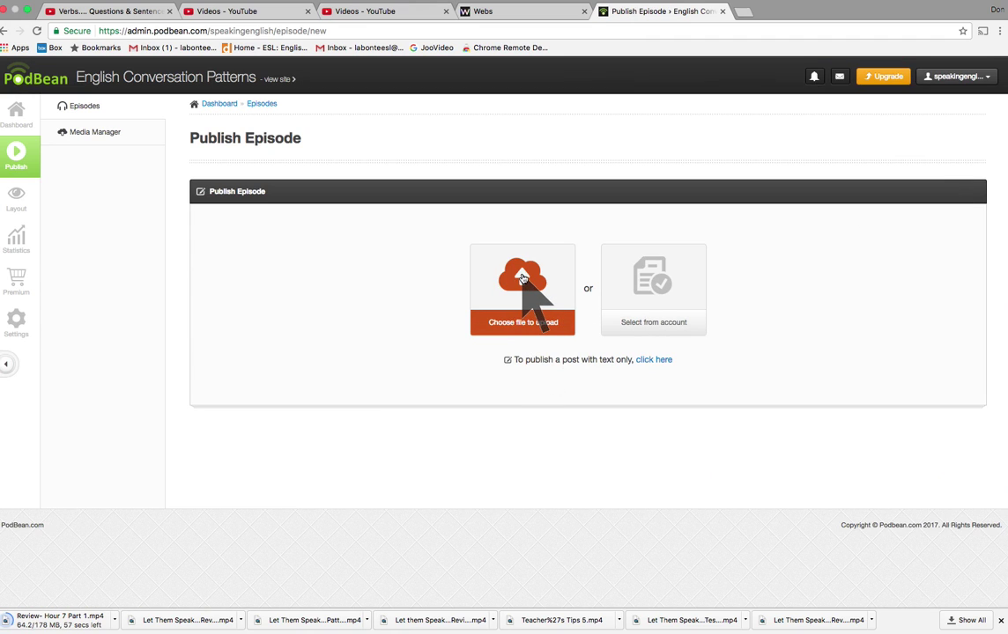
Step: Attach 'Let Them Speak...Patterns 6.mp4' from Downloads as the episode's media file
click(523, 278)
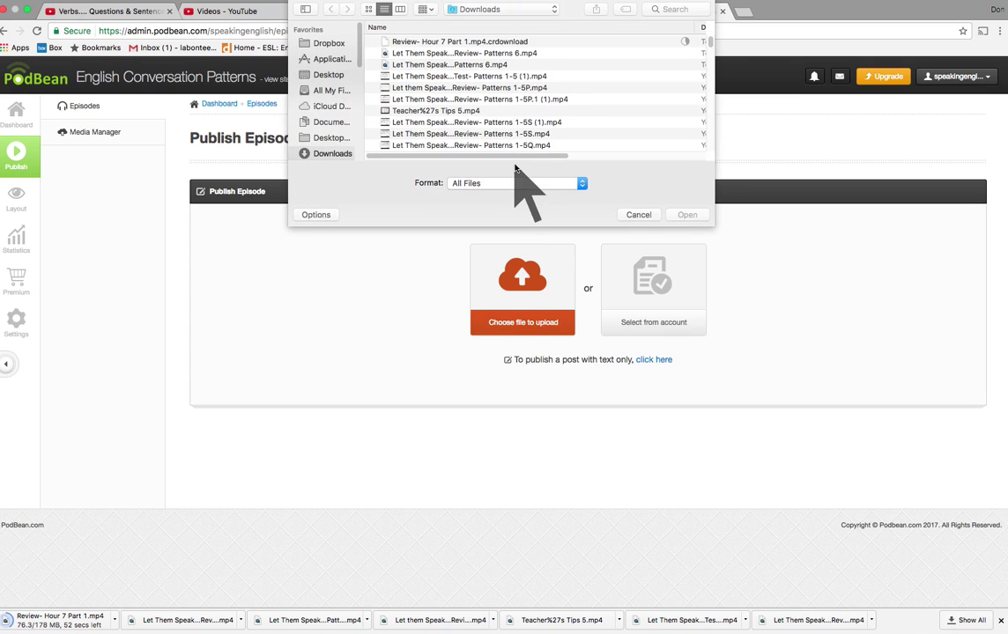
drag(528, 157, 579, 158)
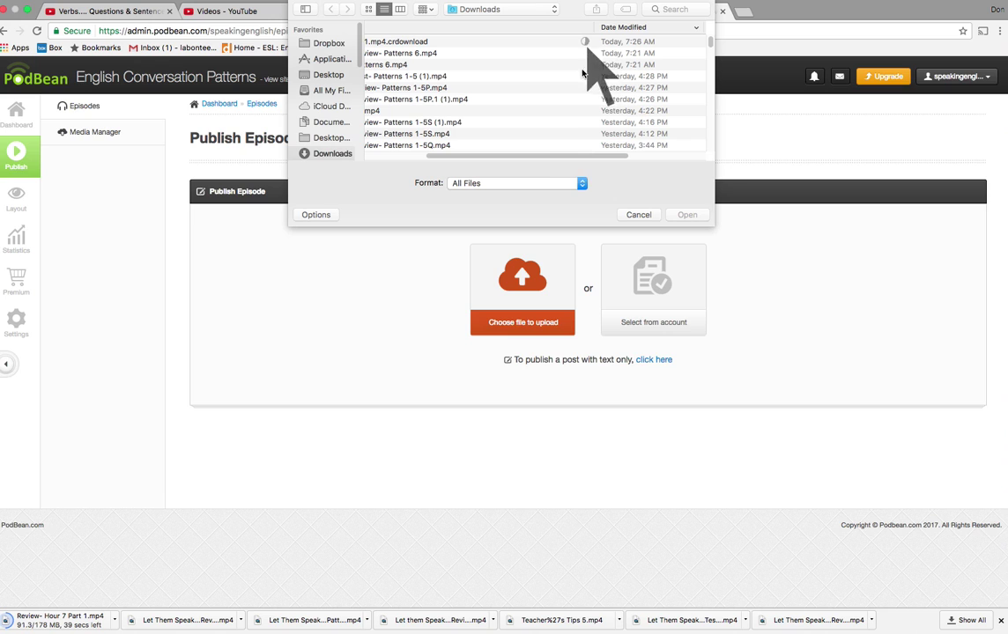
drag(579, 161, 532, 157)
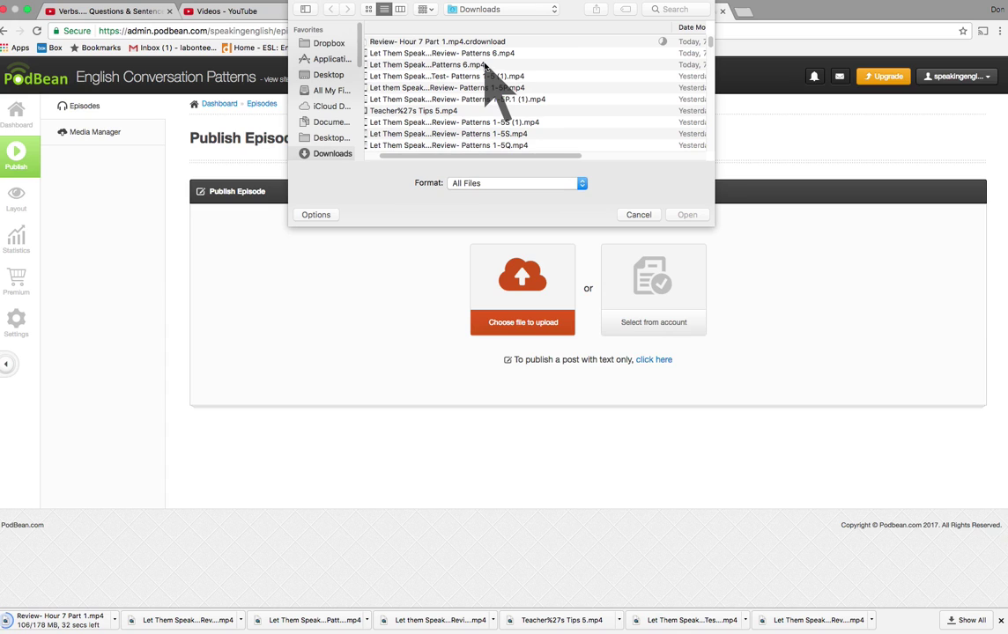
click(484, 65)
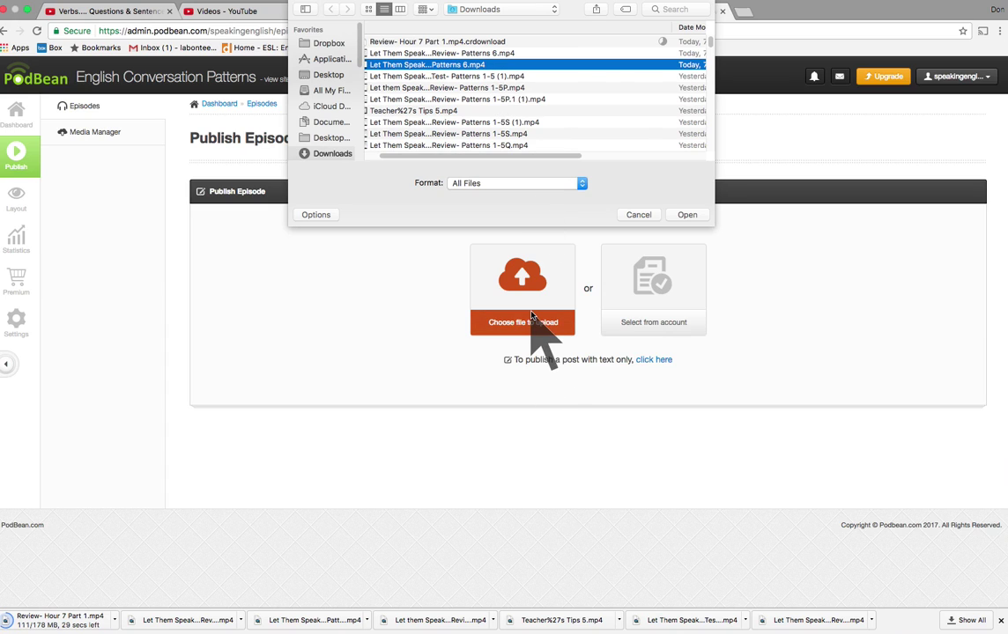
click(687, 216)
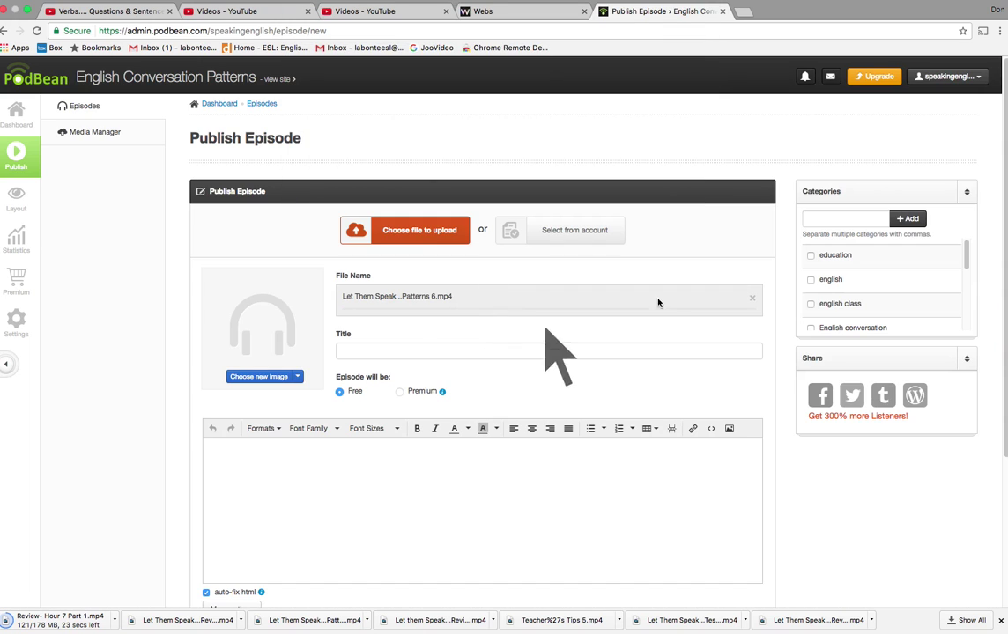
Step: Tag the episode with education, english, english class and English conversation
click(810, 255)
click(811, 280)
click(811, 304)
click(810, 328)
scroll(855, 319, down, 1)
scroll(854, 317, down, 1)
scroll(856, 313, down, 1)
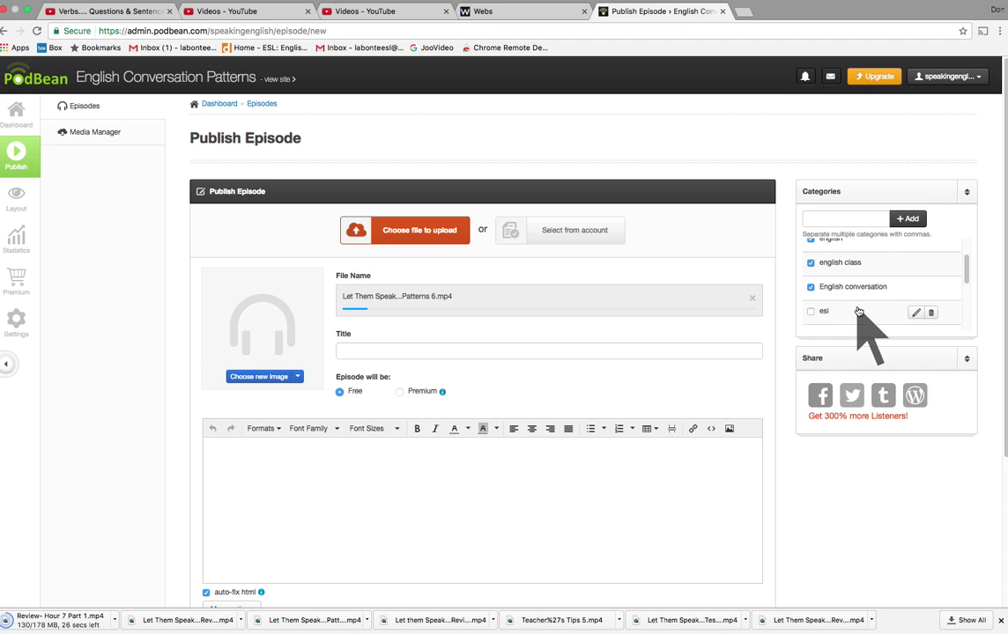
scroll(859, 310, down, 1)
scroll(837, 300, down, 3)
Step: Add esl, language, learn, speak and teach English tags, then title it 'Hour 6: Introduction to Patterns'
click(810, 247)
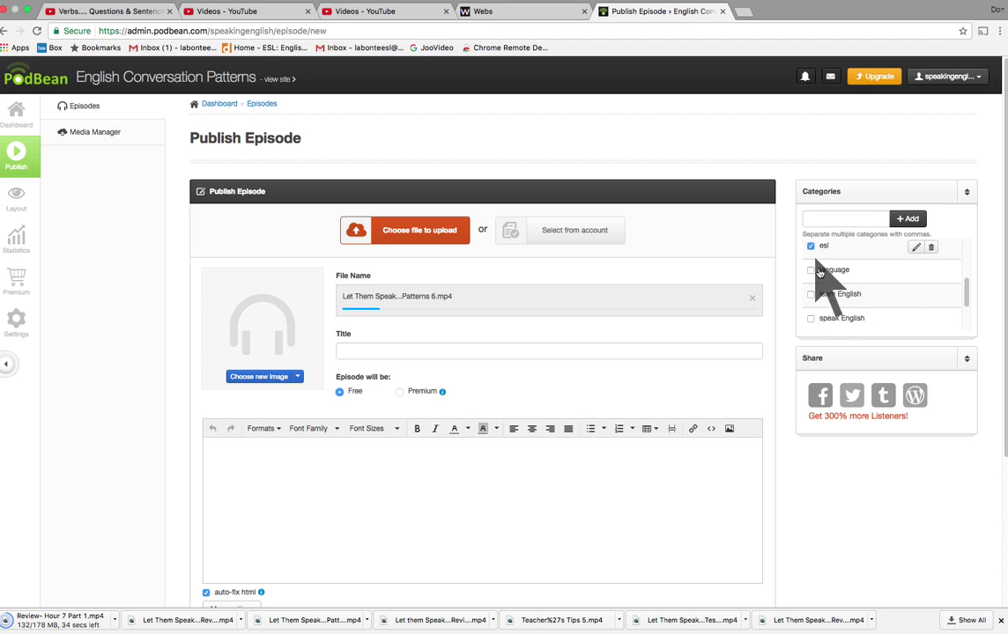
click(810, 271)
click(810, 294)
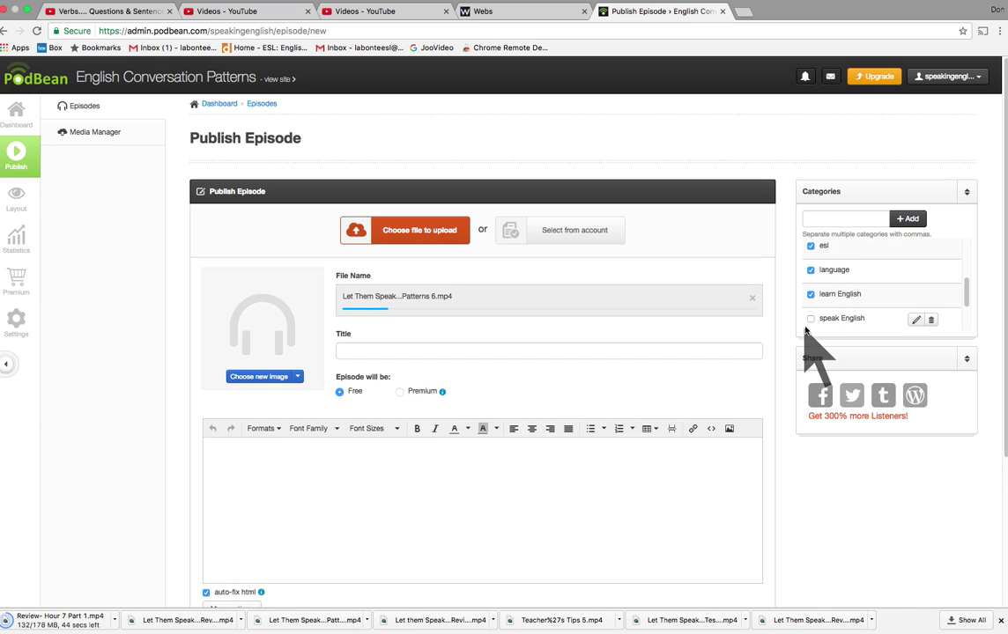
click(811, 319)
scroll(832, 326, down, 1)
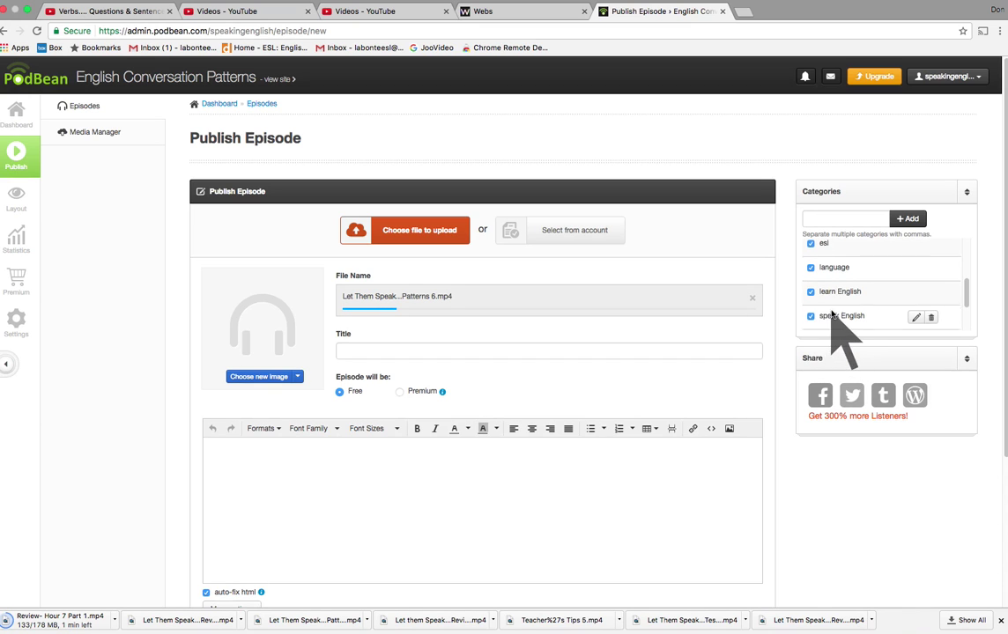
click(811, 323)
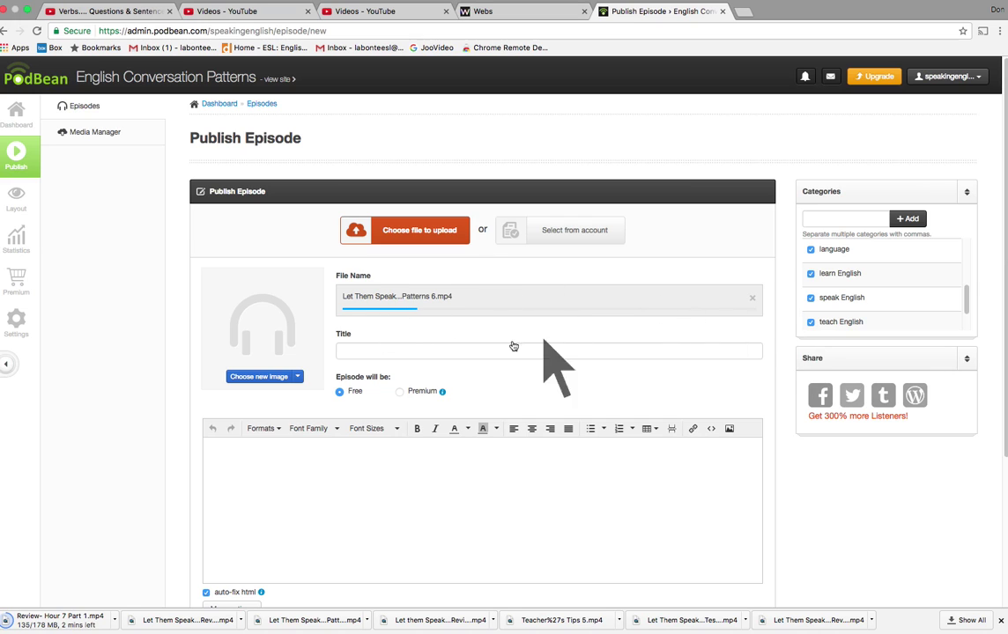
click(419, 350)
text(Hour 6: Introduction to Patterns)
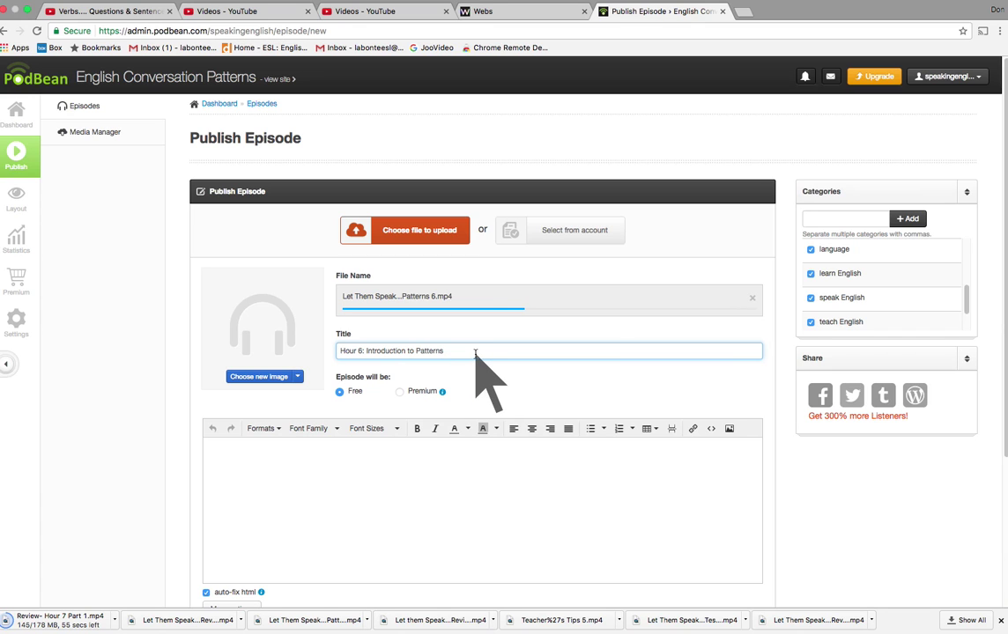
Step: Scroll the form while waiting for the Patterns 6 MP4 upload to complete
scroll(577, 383, down, 2)
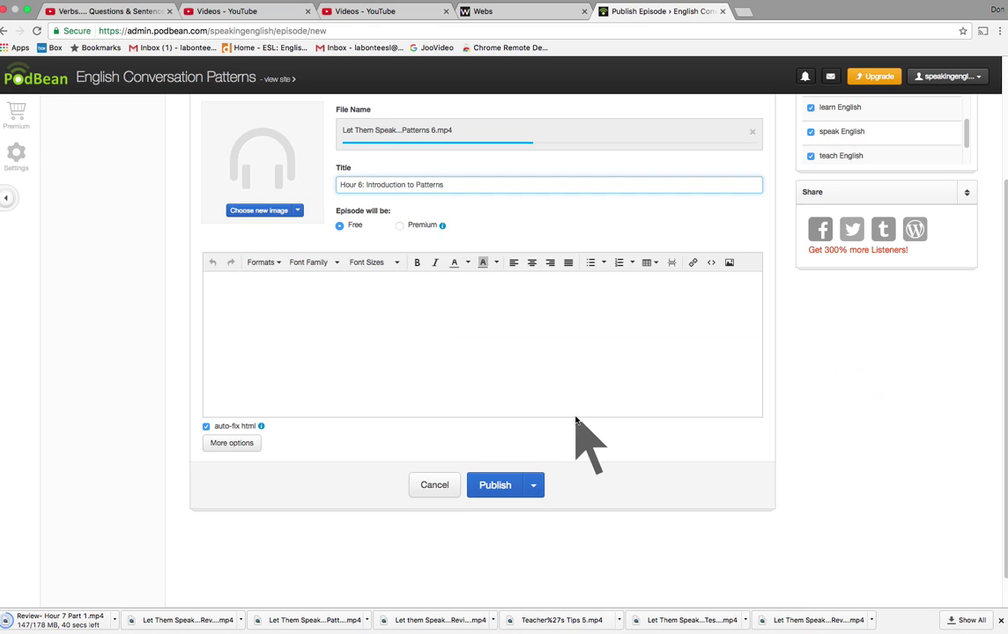
scroll(577, 421, up, 1)
scroll(576, 420, up, 1)
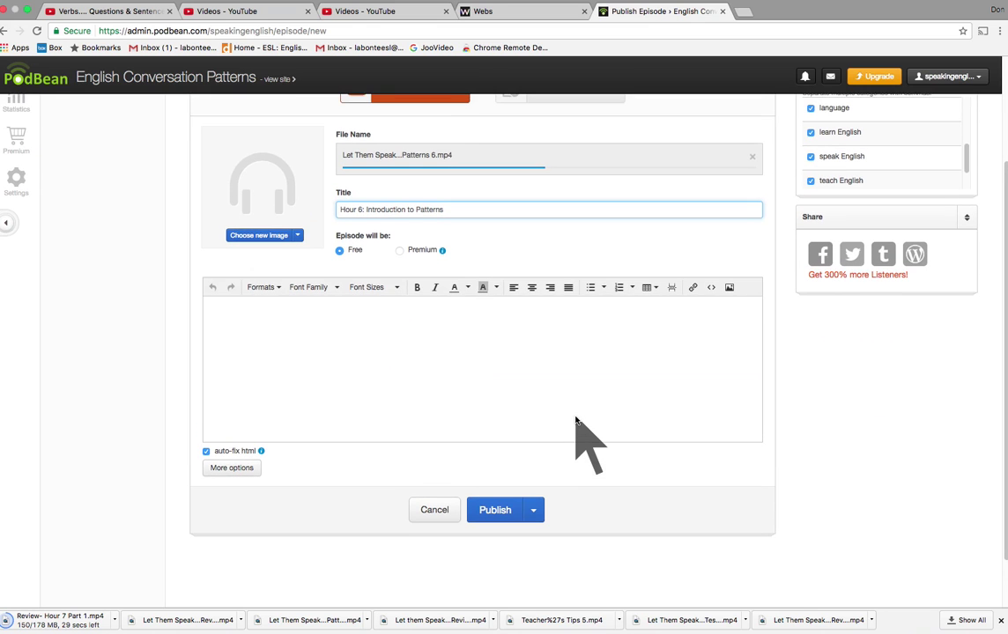
scroll(576, 420, up, 1)
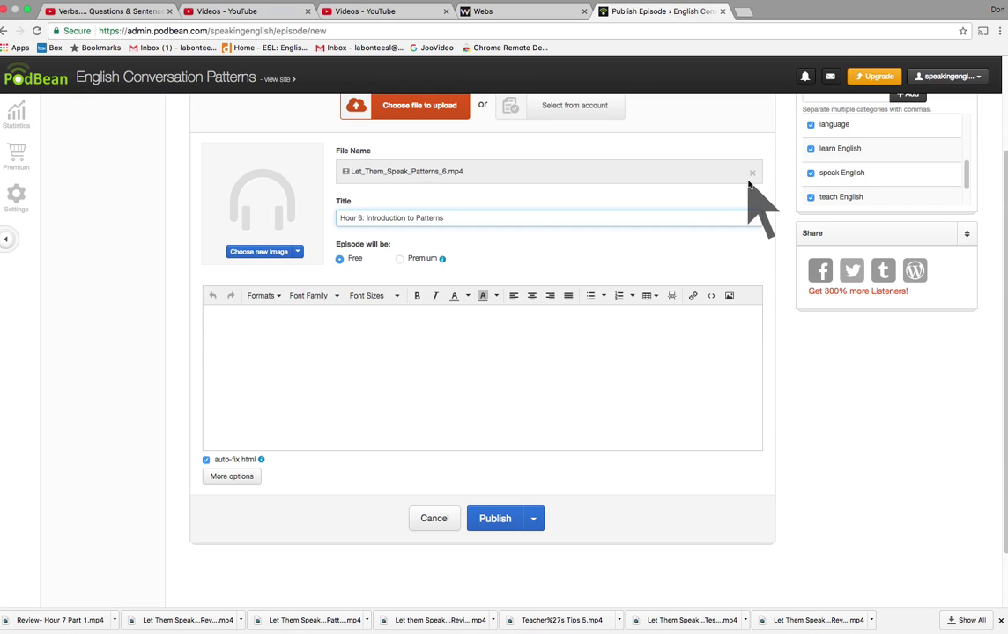
Step: Publish the episode and open 'Hour 6: Introduction to Patterns' from the Episode List
click(494, 520)
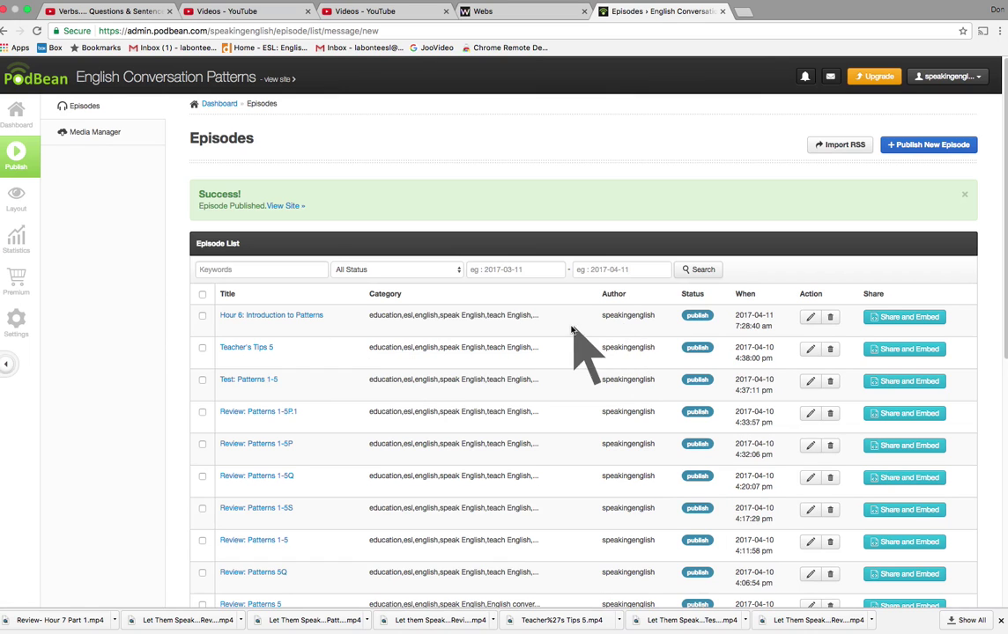
click(253, 315)
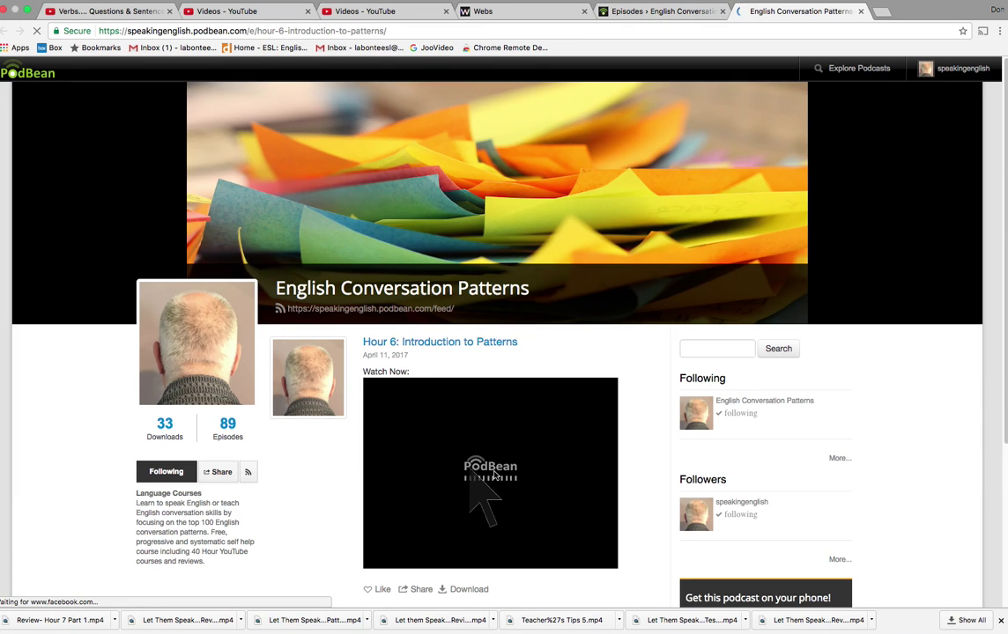
Step: Start the episode's video showing the Patterns 6 slides, then pause playback
click(490, 474)
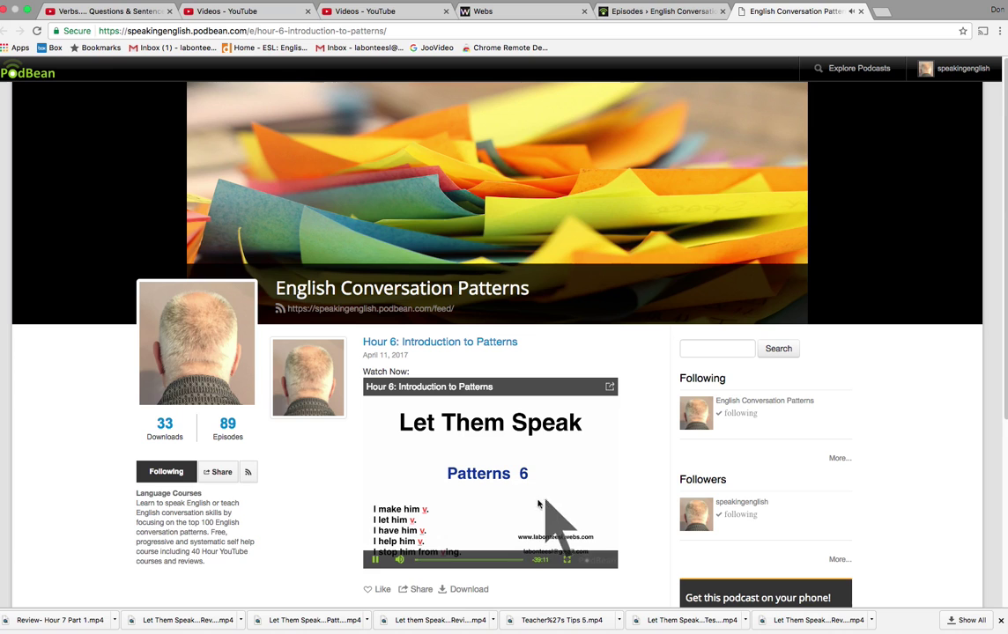
click(374, 560)
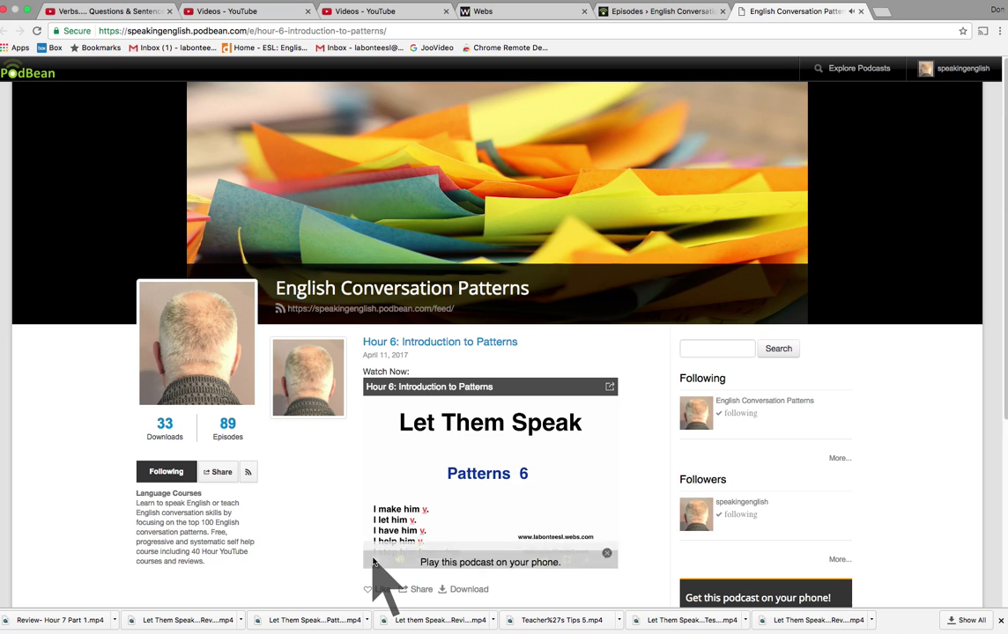